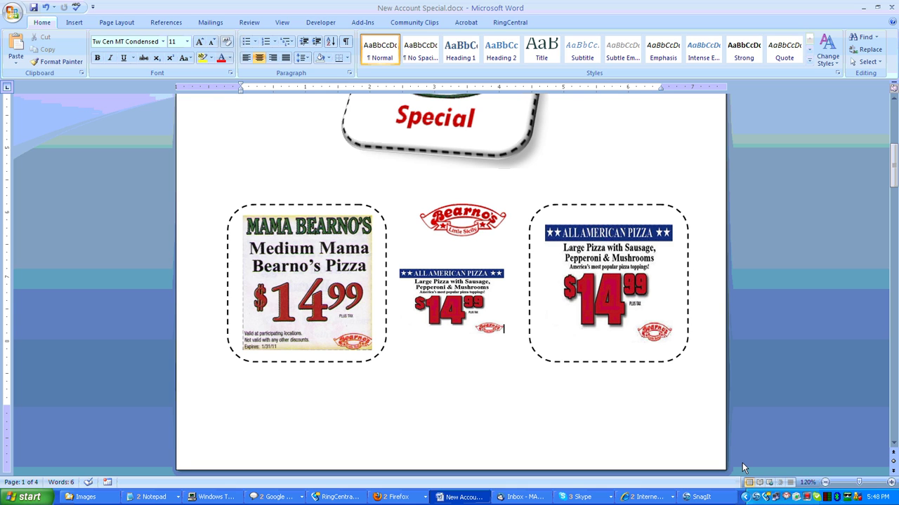
Capture a screen region of about 310 by 297 pixels around the dashed-border All American Pizza coupon with SnagIt
right_click(758, 500)
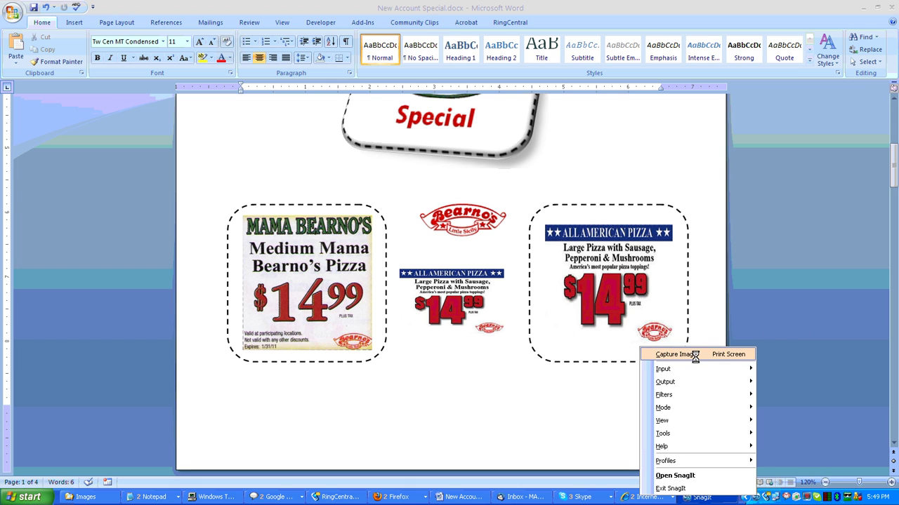
left_click(693, 355)
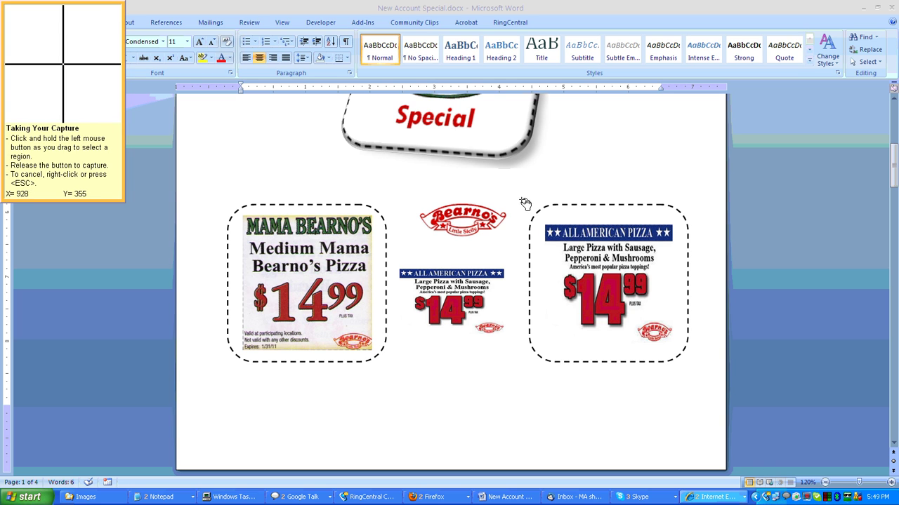
left_click_drag(521, 200, 696, 365)
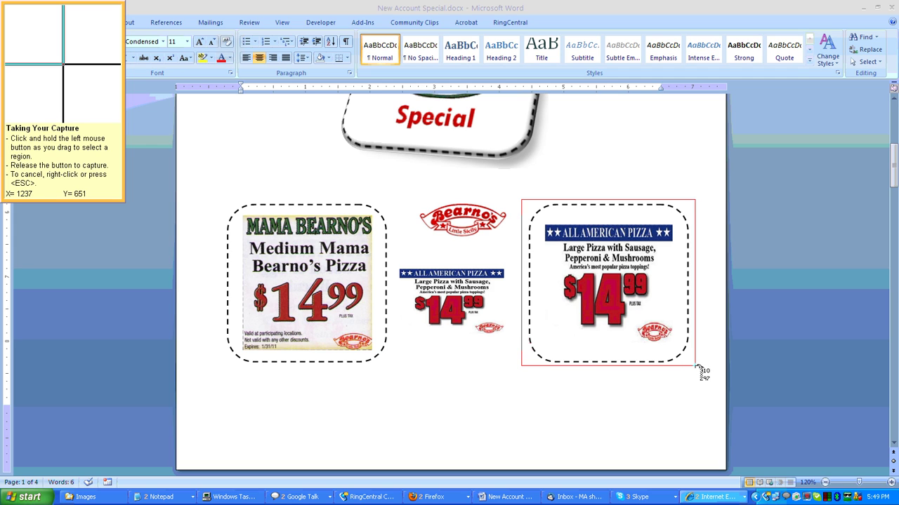
left_click_drag(695, 365, 694, 365)
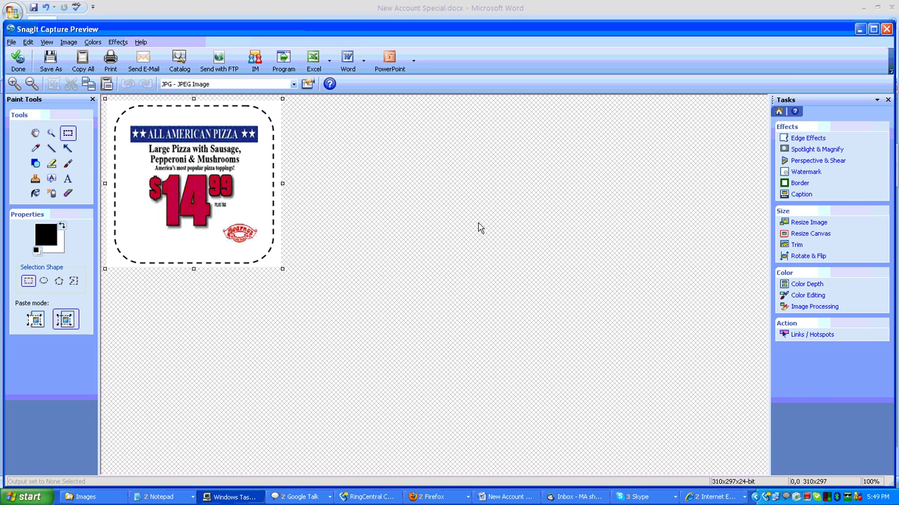
Send the captured coupon to the Word document New Account Special.docx and switch to that document
left_click(347, 64)
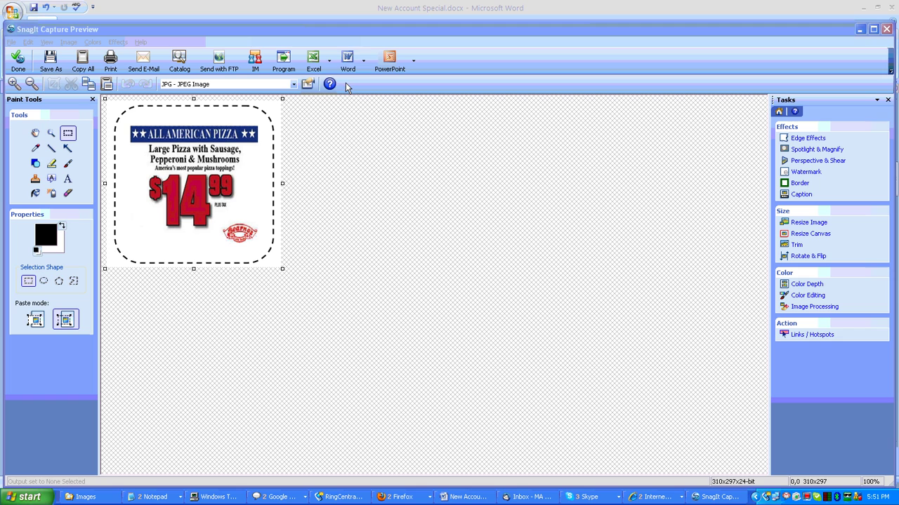
left_click(347, 62)
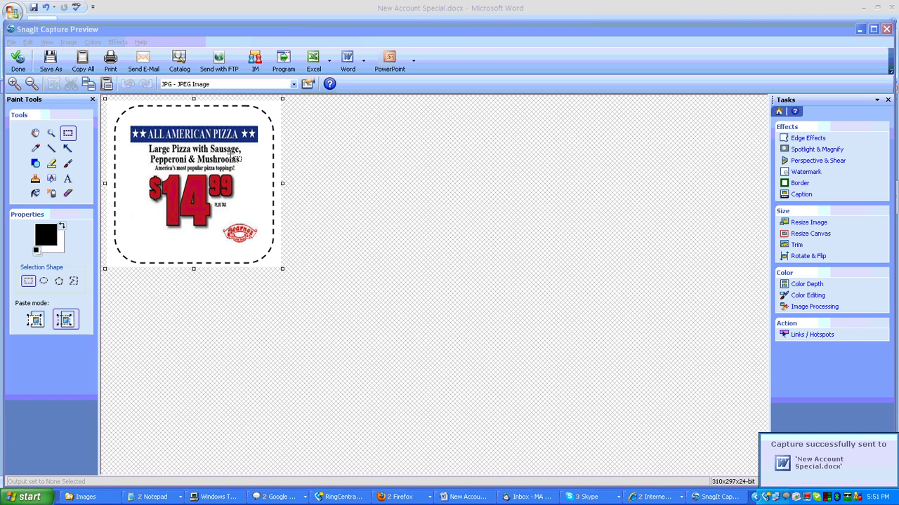
left_click(653, 497)
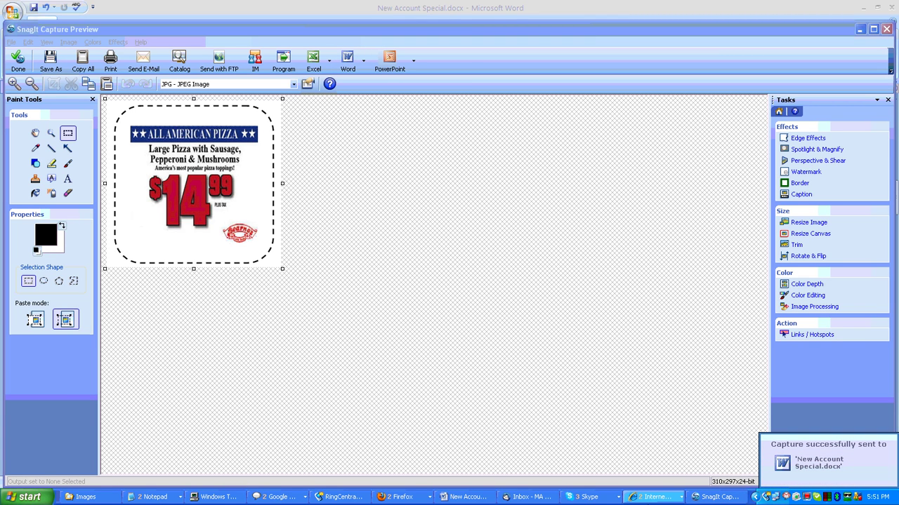
left_click(482, 501)
Delete the small borderless All American Pizza picture beside the large dashed-border coupon on page 2
scroll(590, 316, "up", 4)
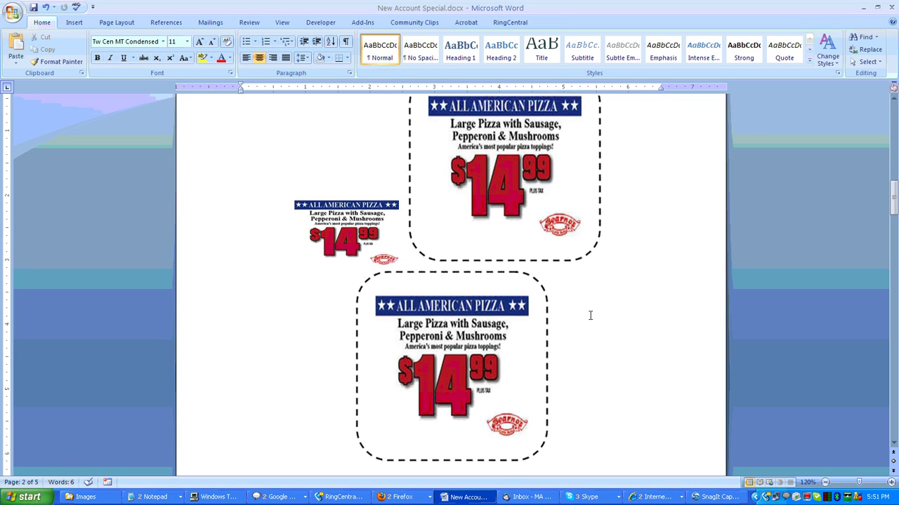
scroll(484, 302, "down", 2)
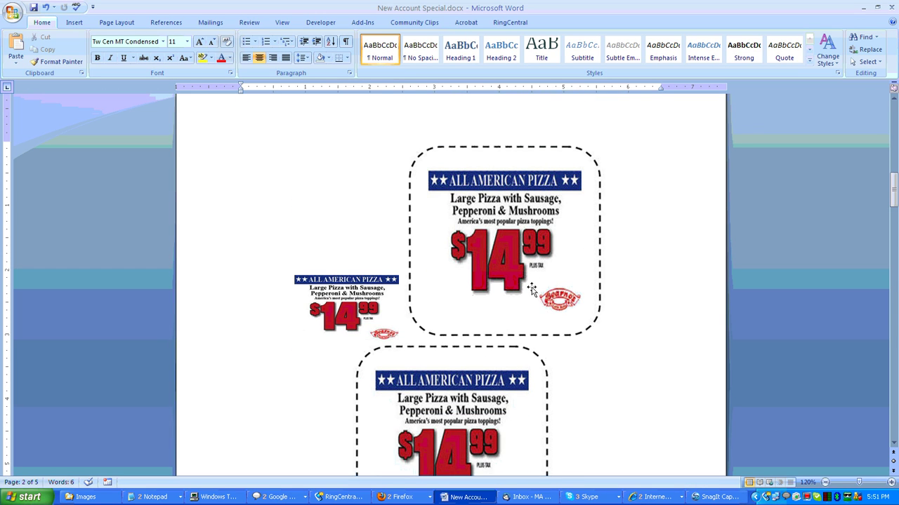
left_click(474, 418)
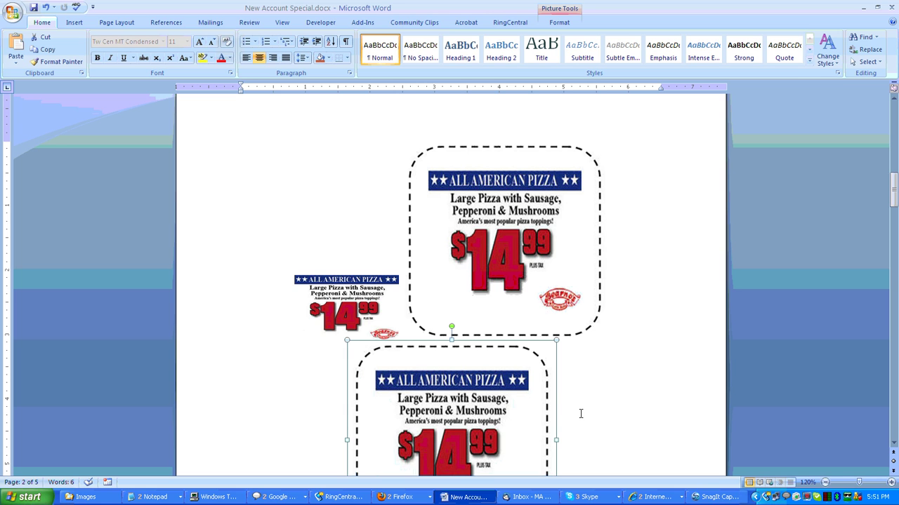
left_click(662, 416)
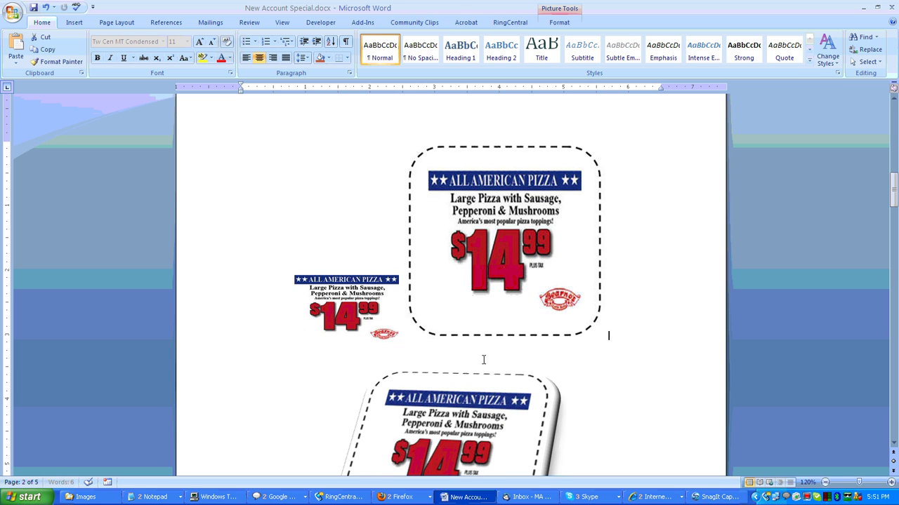
left_click(417, 275)
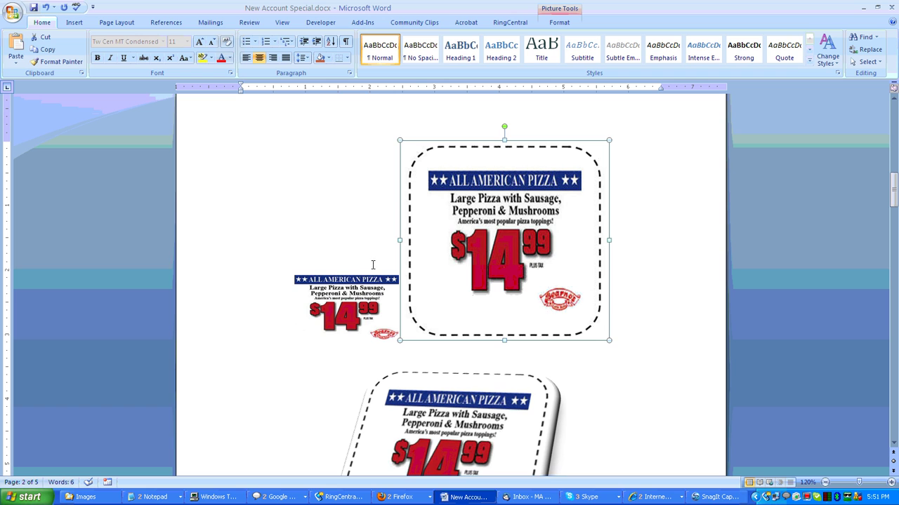
left_click(361, 287)
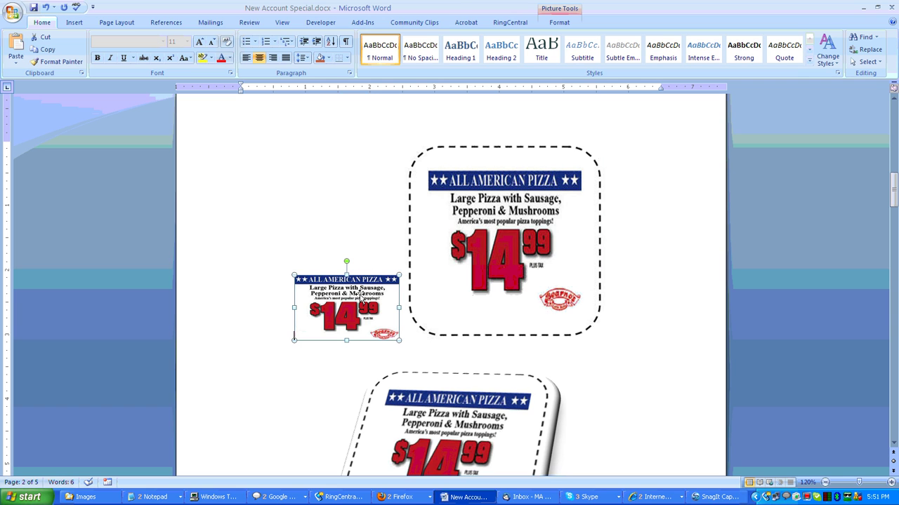
left_click(360, 295)
scroll(359, 294, "up", 6)
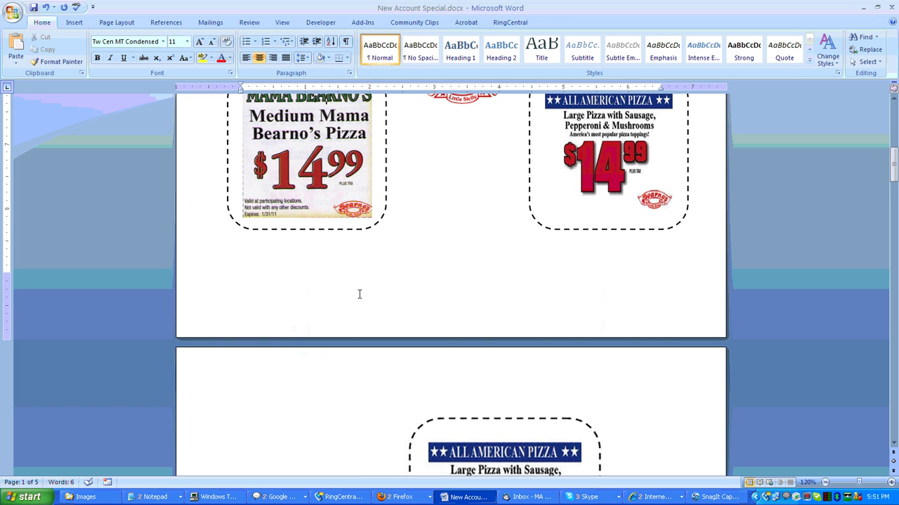
scroll(359, 295, "down", 4)
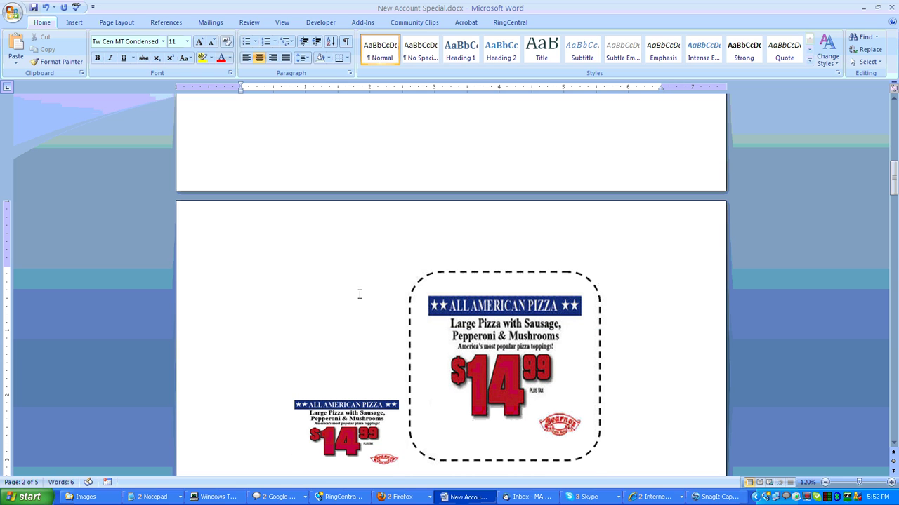
key("Delete")
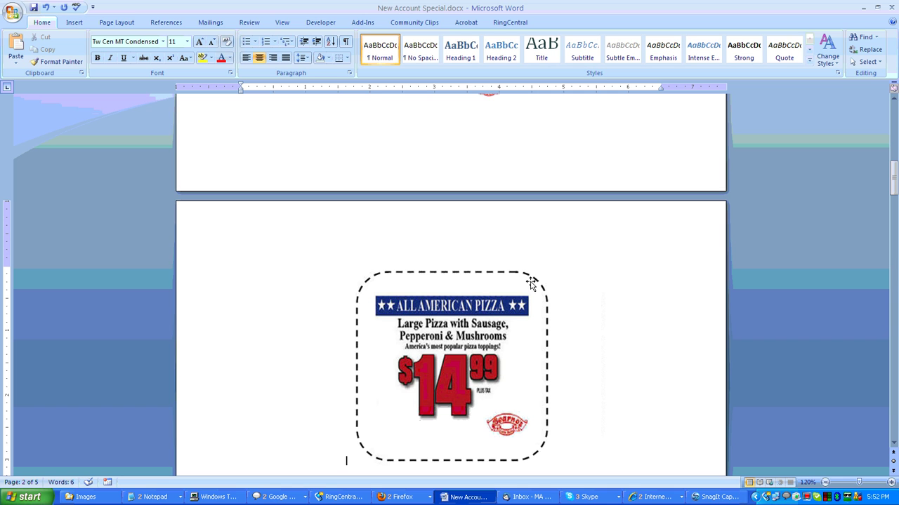
Apply the tilted picture style with rounded, beveled corners and a shadow to the flat All American Pizza coupon on page 2
scroll(662, 333, "down", 5)
scroll(638, 330, "up", 2)
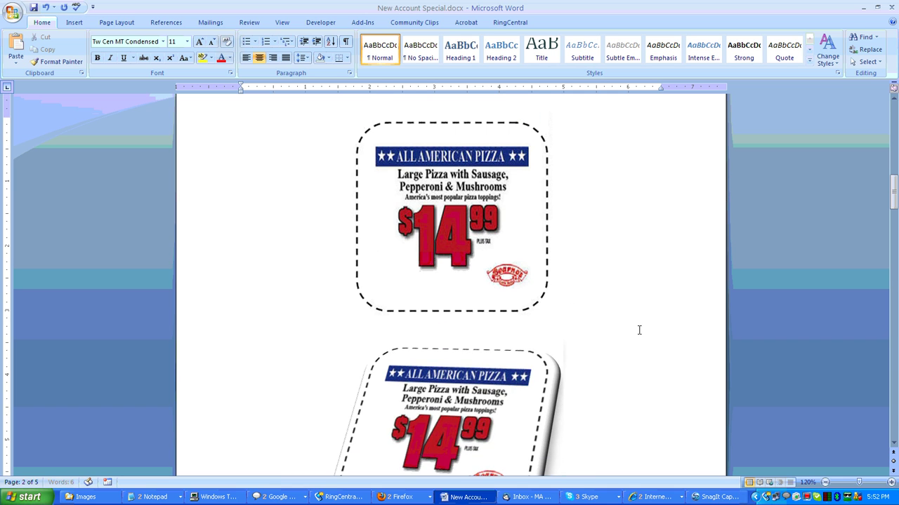
left_click(446, 342)
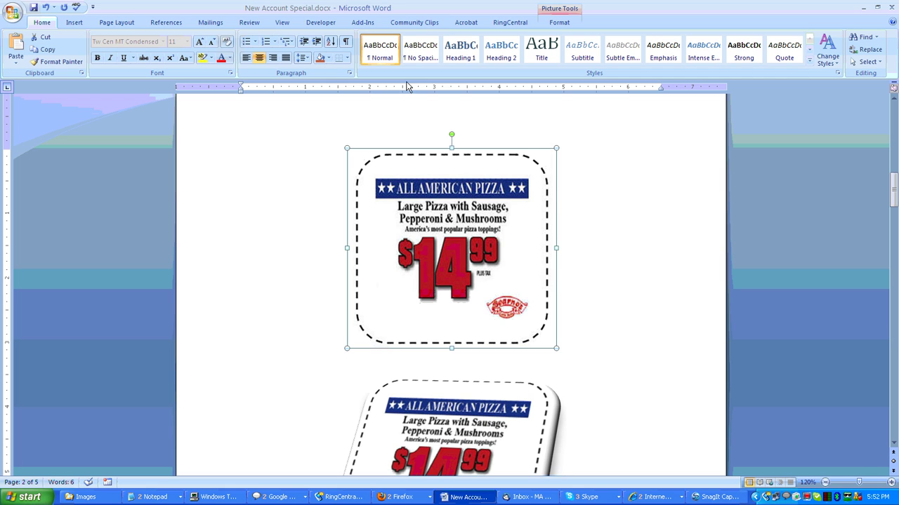
left_click(555, 23)
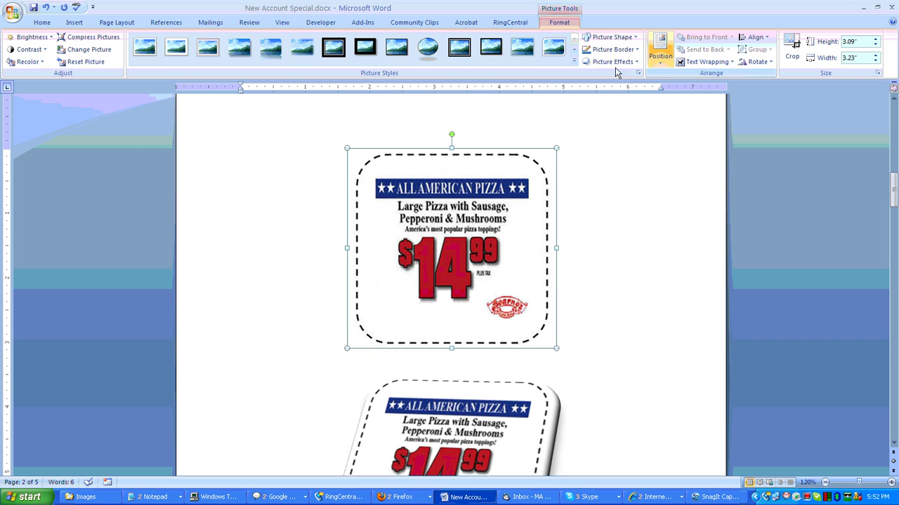
left_click(573, 63)
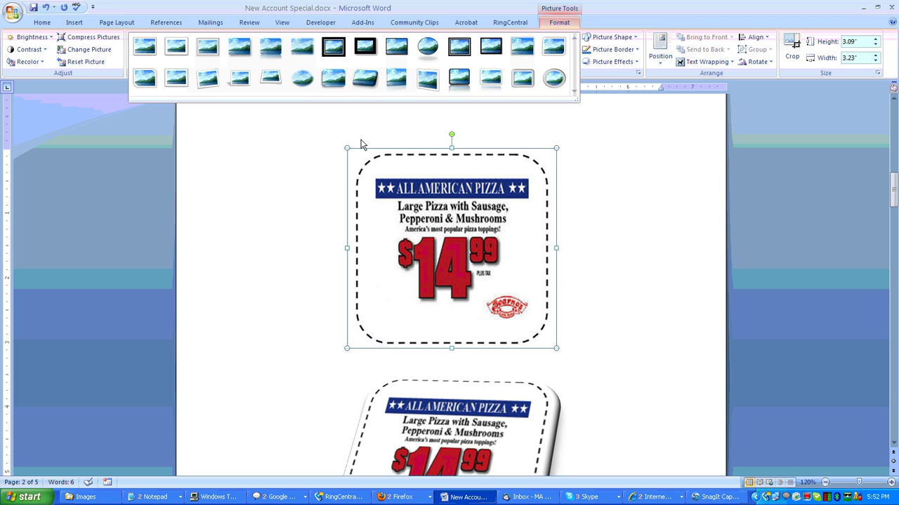
left_click(365, 83)
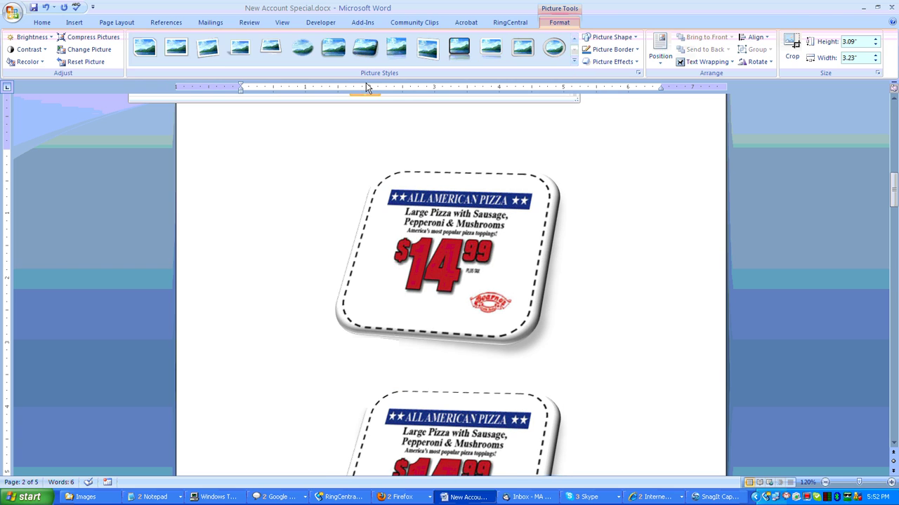
left_click(662, 337)
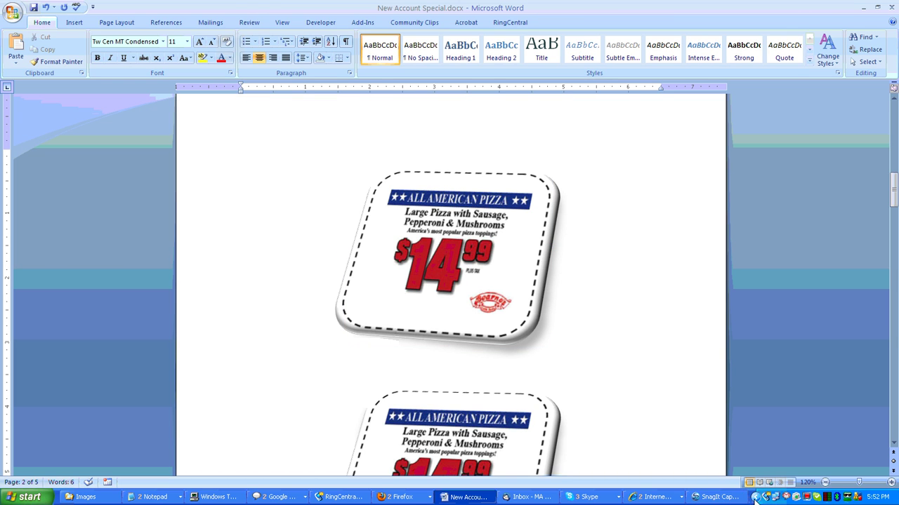
Finish the previous SnagIt capture and capture a region of about 416 by 341 pixels around the upper tilted coupon in Word
left_click(729, 499)
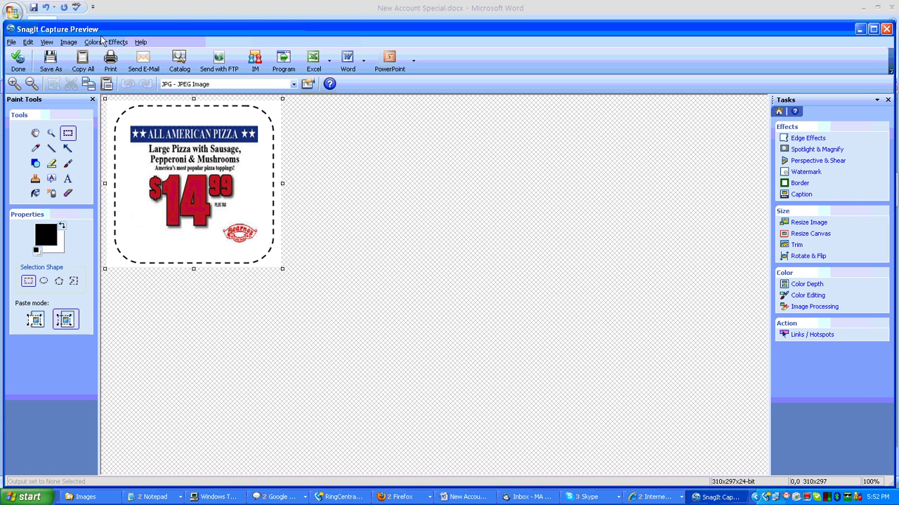
left_click(15, 64)
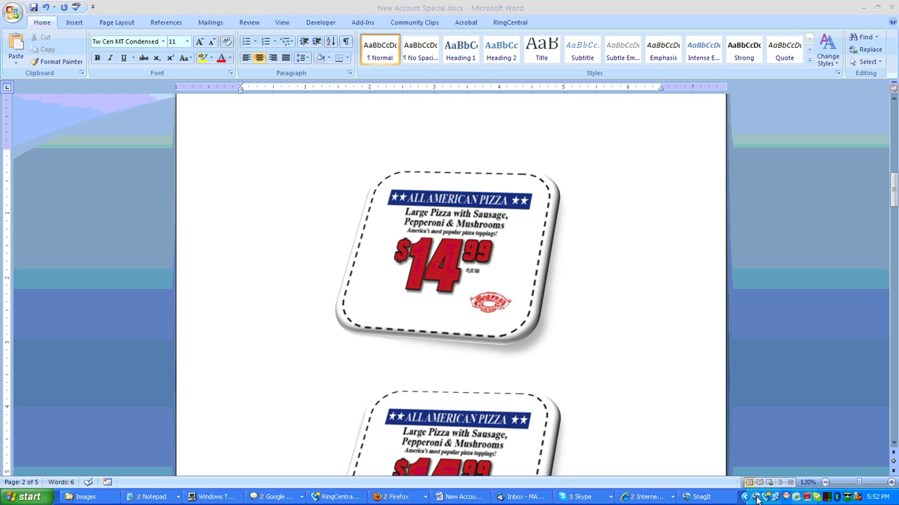
right_click(757, 500)
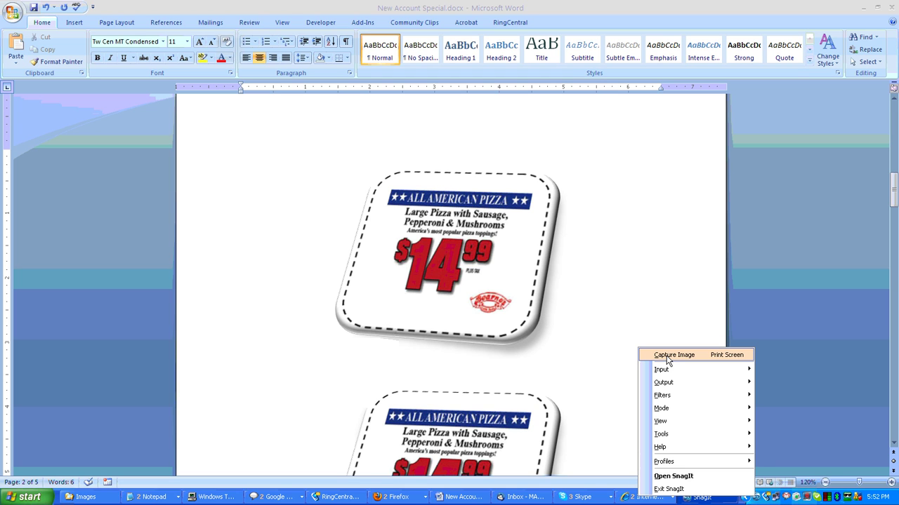
left_click(667, 358)
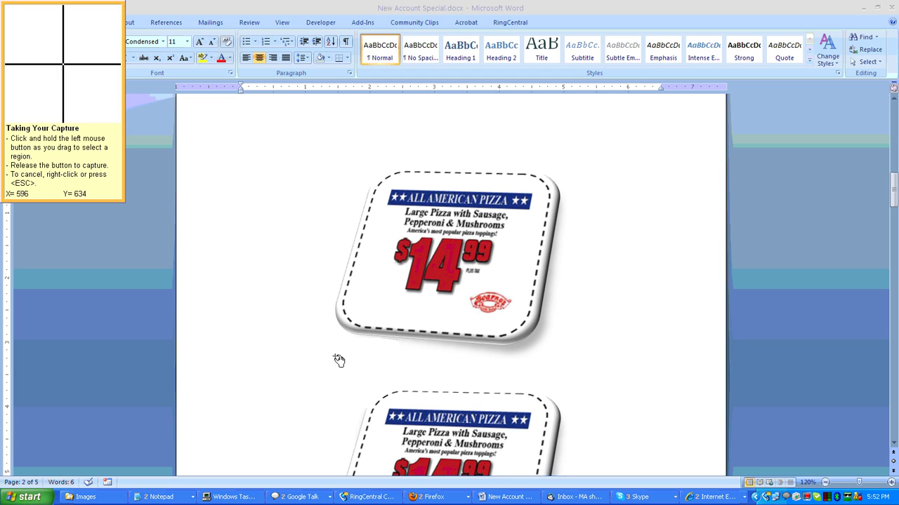
left_click_drag(335, 356, 567, 164)
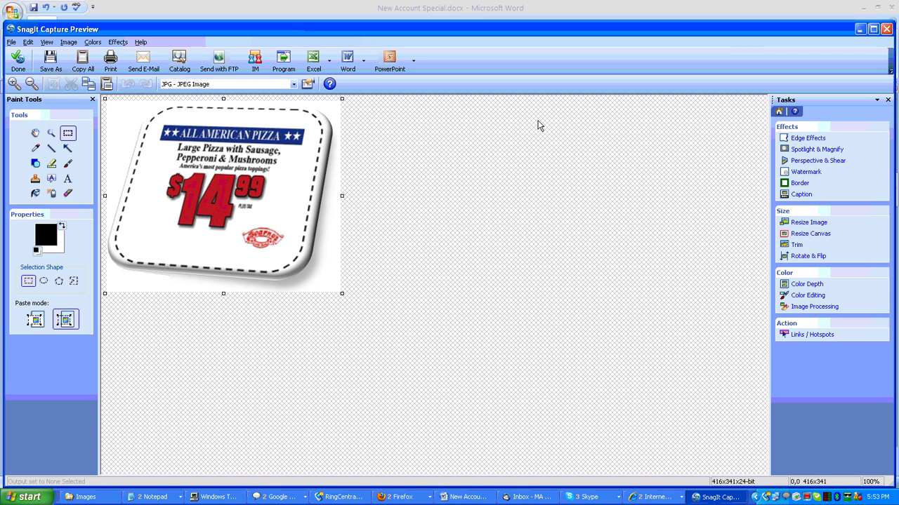
Save the capture as the JPEG image AllAmericanCoupon in the Coupons folder, replacing the existing file
left_click(51, 64)
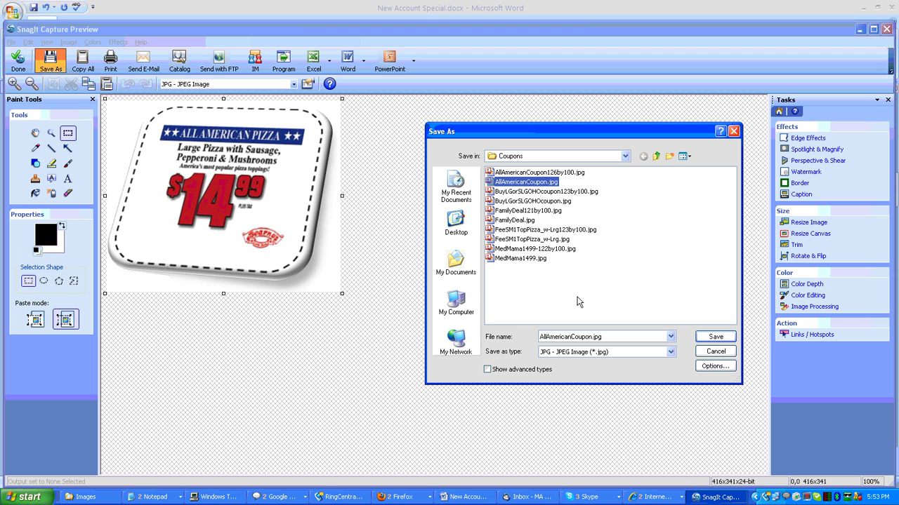
left_click(625, 337)
left_click(625, 337)
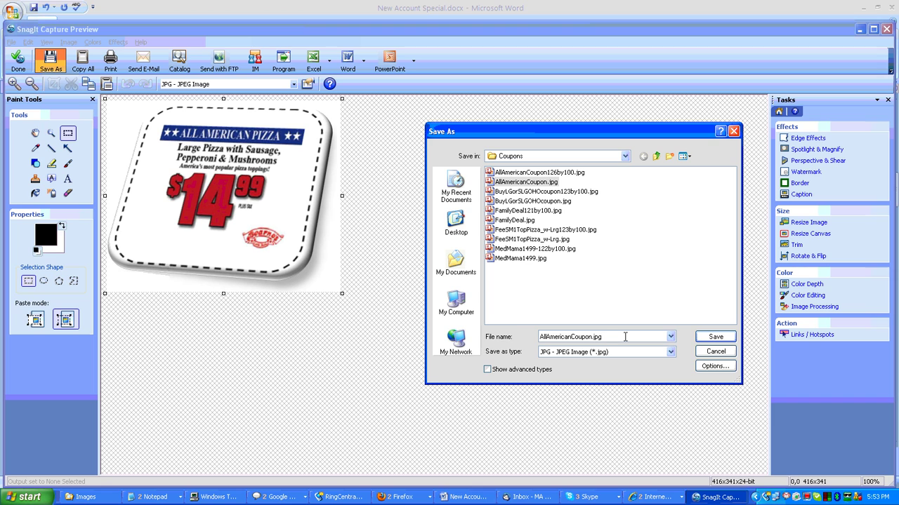
left_click(717, 338)
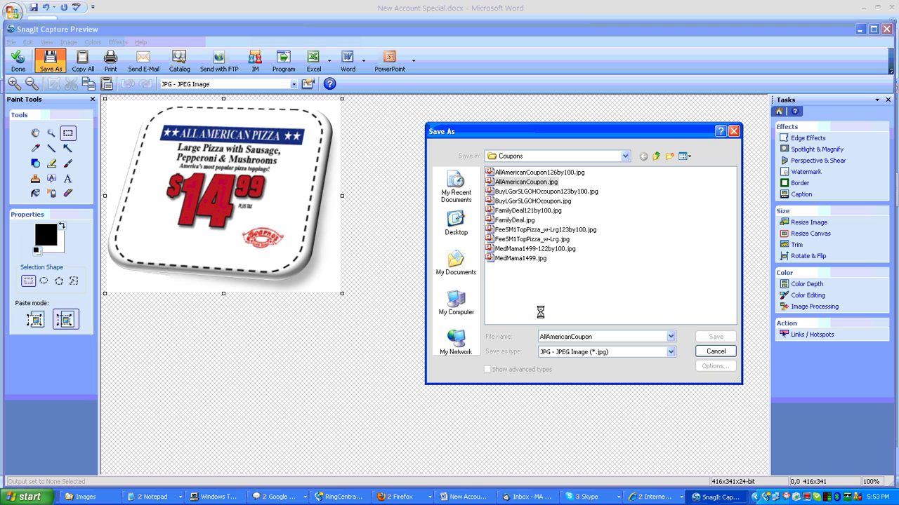
left_click(561, 276)
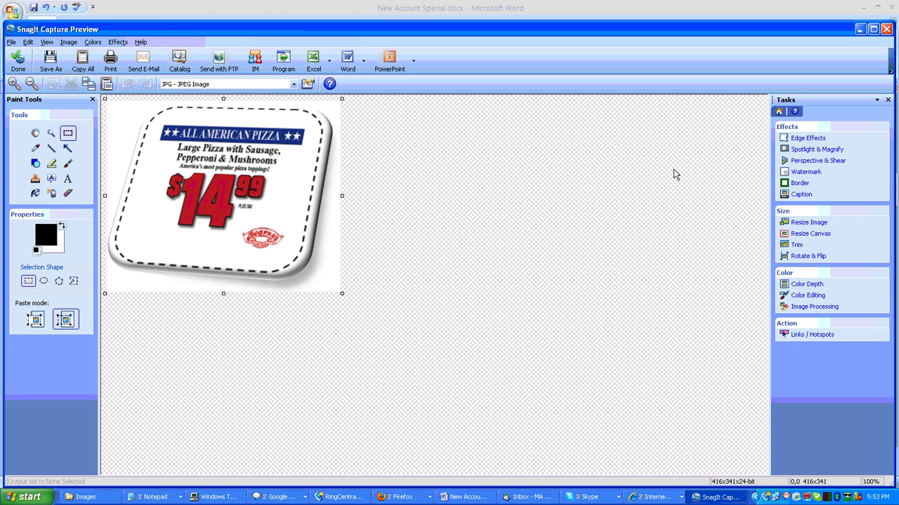
Resize the captured coupon to a specific height of 100 pixels, keeping the aspect ratio
left_click(816, 225)
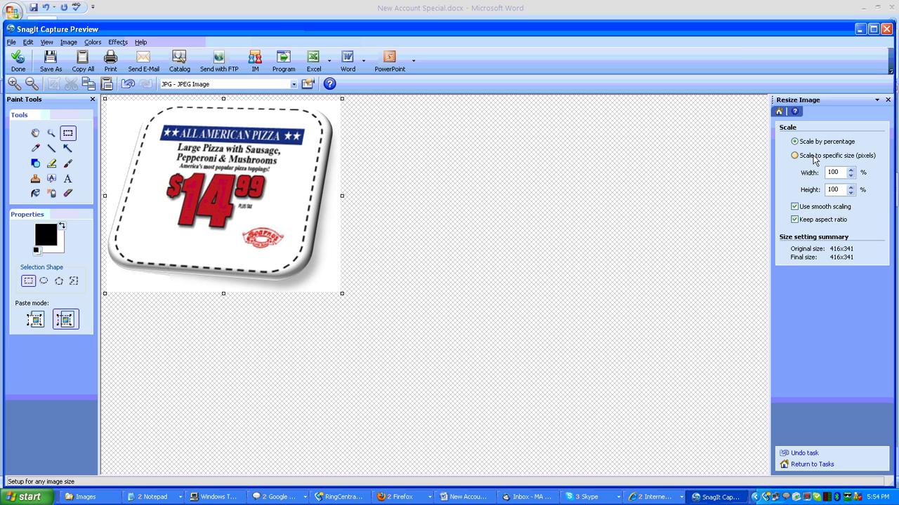
left_click(794, 156)
double_click(838, 190)
type("100")
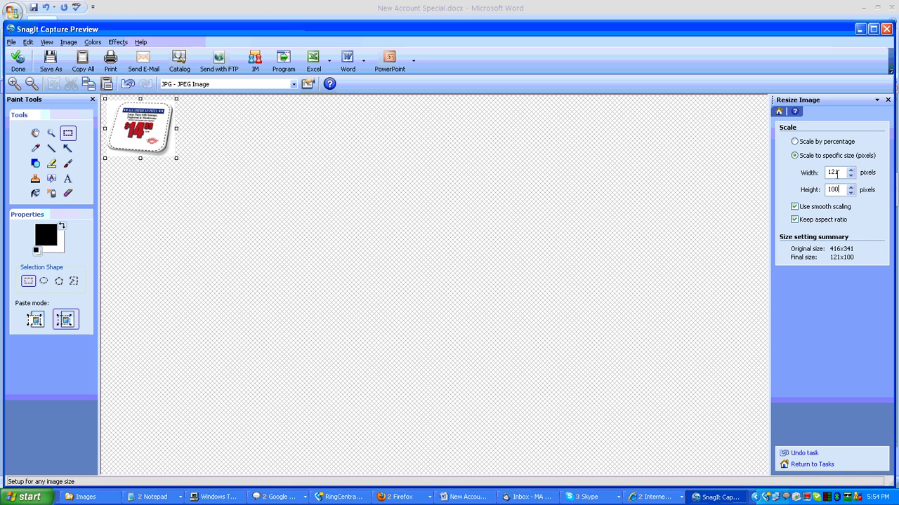
Save the resized coupon in the Coupons folder as AllAmericanCoupon121by100.jpg
left_click(65, 62)
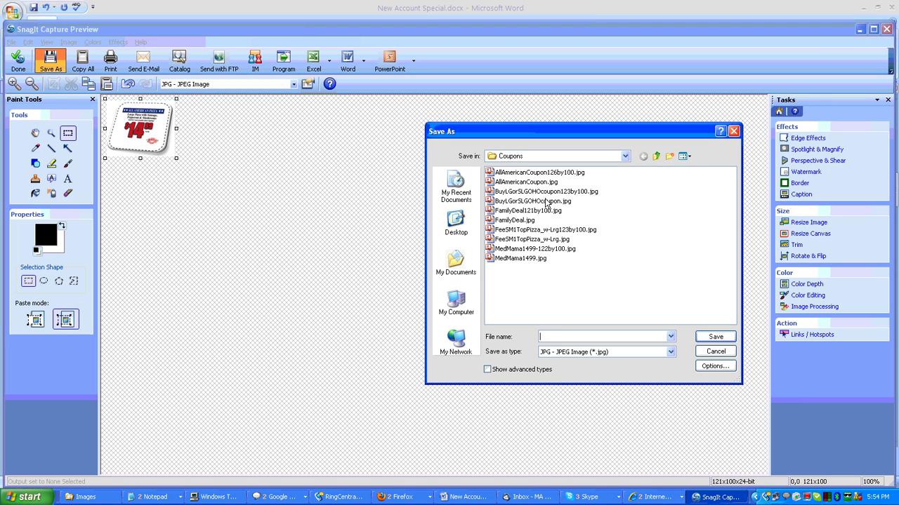
left_click(527, 183)
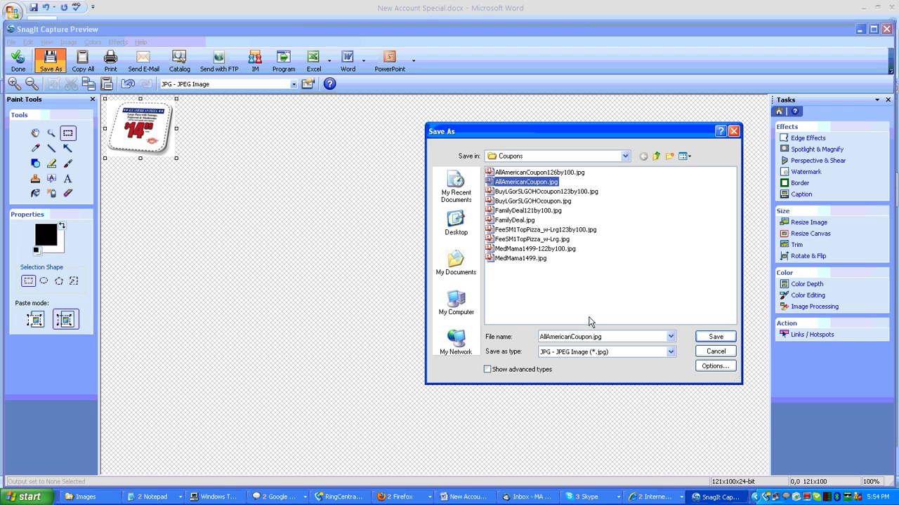
double_click(591, 338)
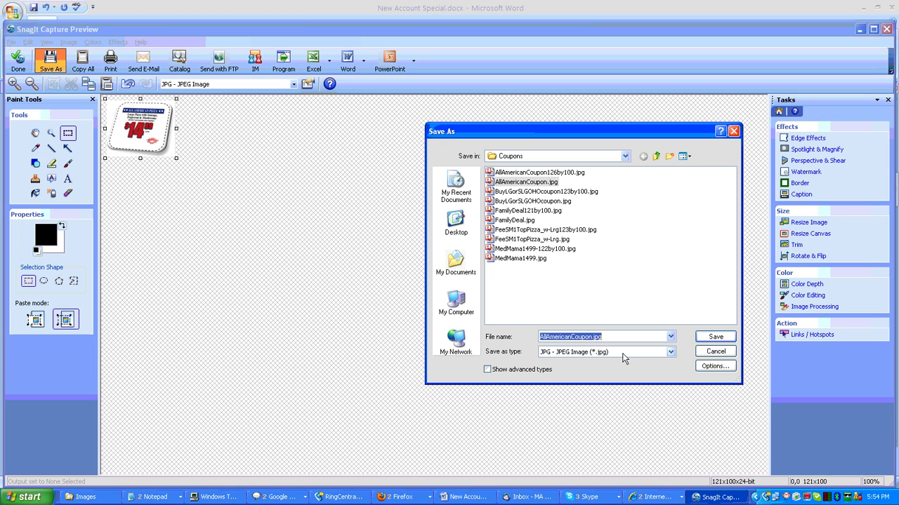
left_click(592, 336)
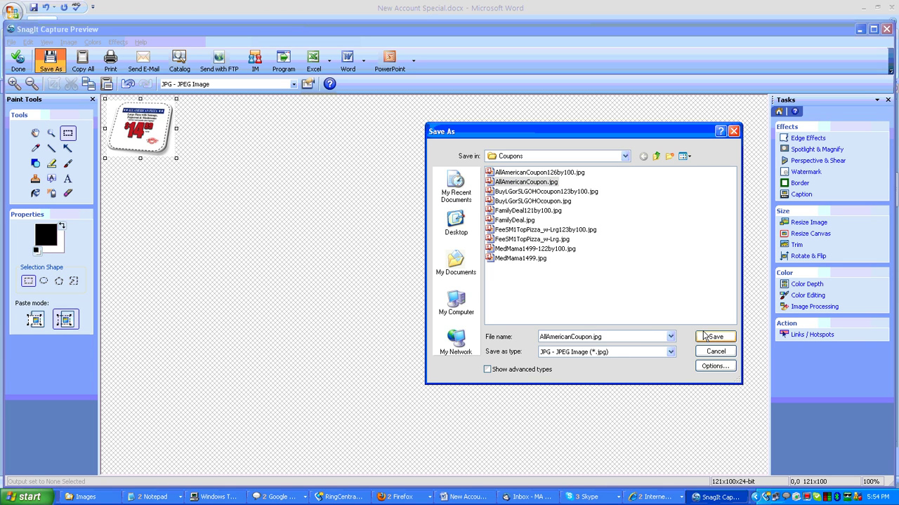
type("121by100")
left_click(730, 341)
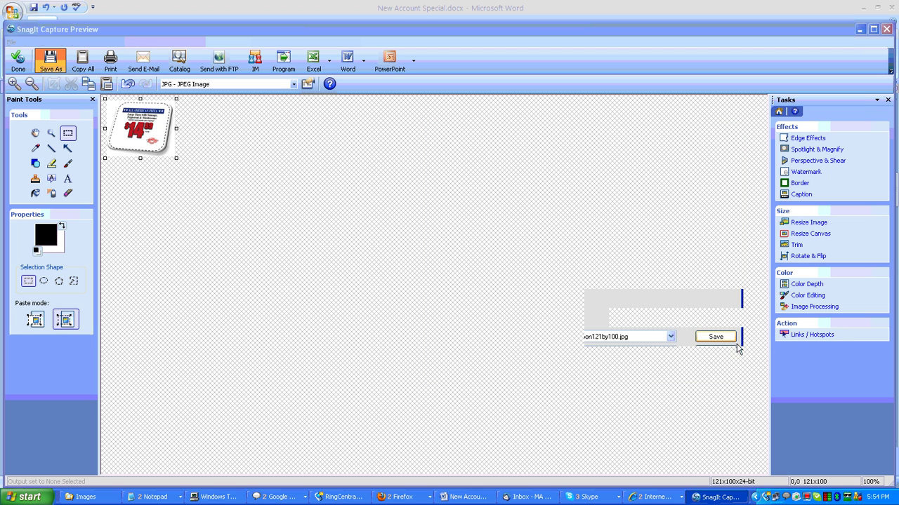